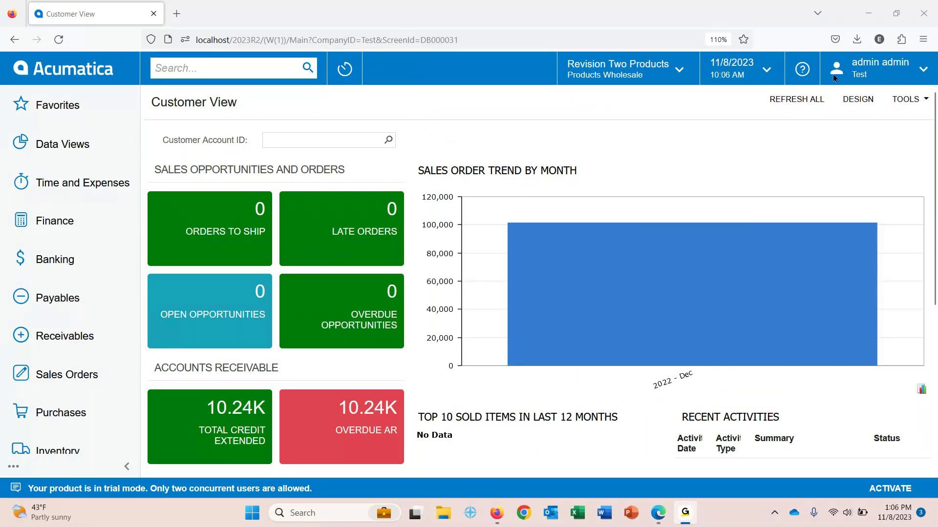
# Switch to the PowerPoint deck, read the AP closing checklist slide and return to Acumatica.
pyautogui.click(565, 107)
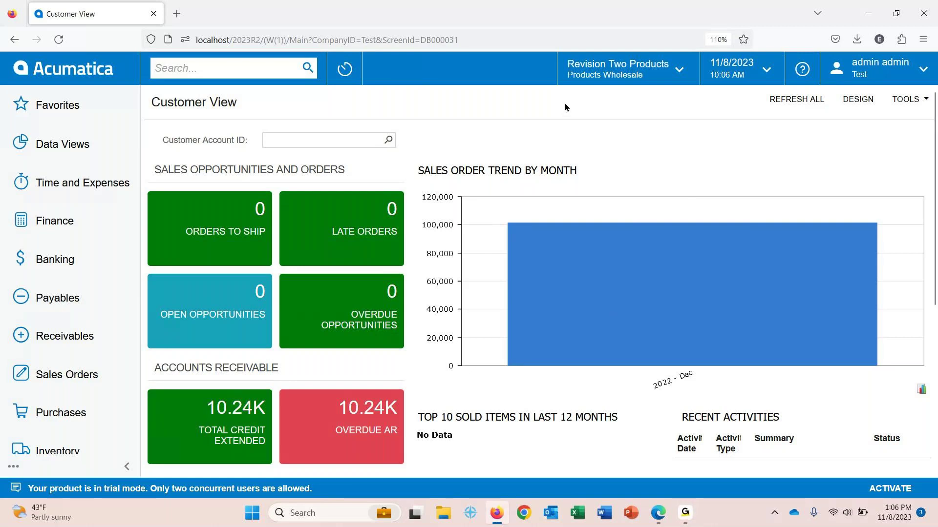
pyautogui.hotkey('alt', 'Tab')
pyautogui.press('Tab')
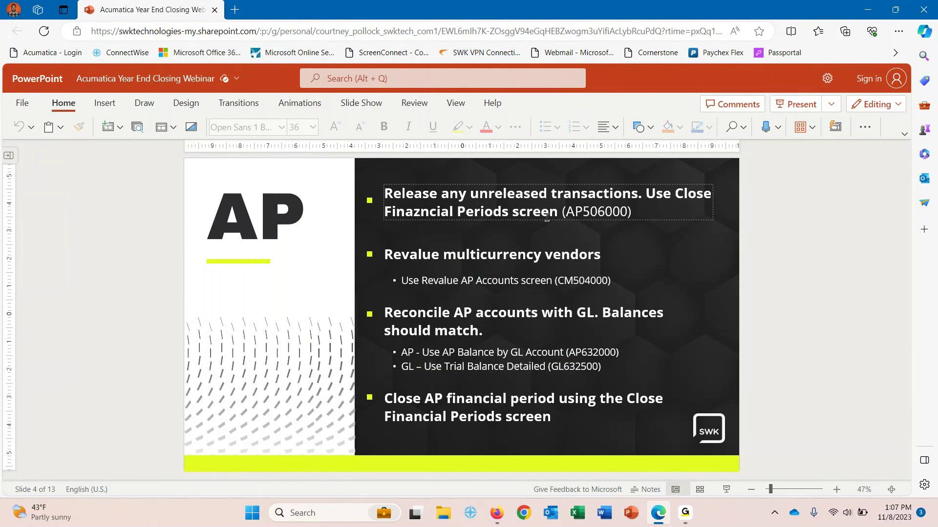
pyautogui.hotkey('alt', 'Tab')
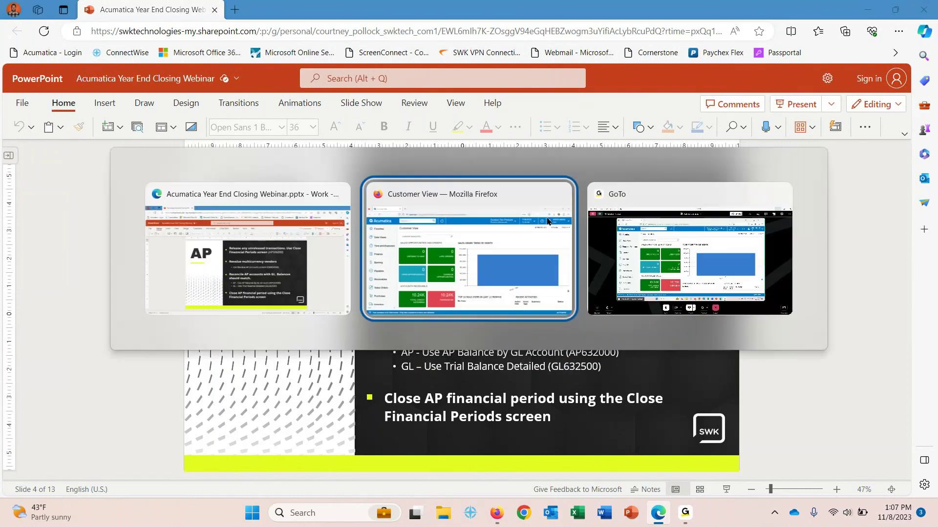
pyautogui.click(548, 221)
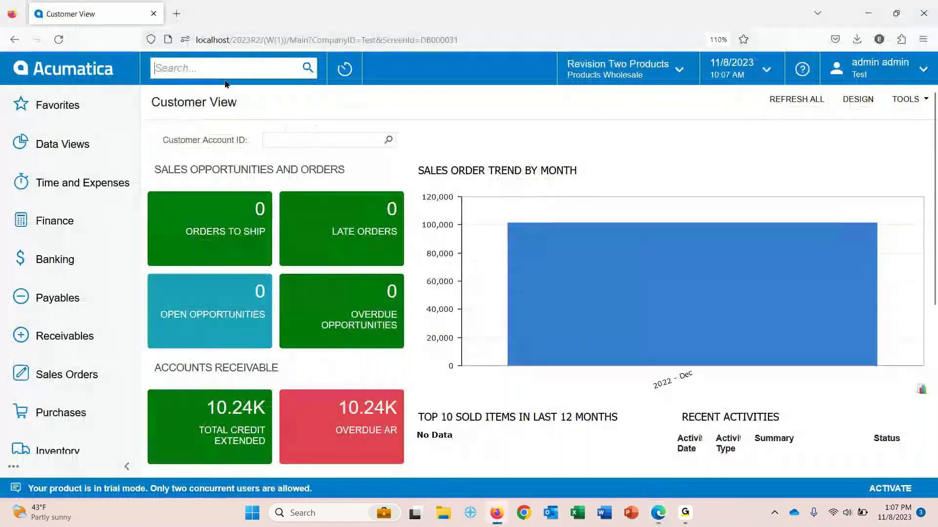
# Open the Close Financial Periods screen for Payables from the full list of payables processes.
pyautogui.click(71, 299)
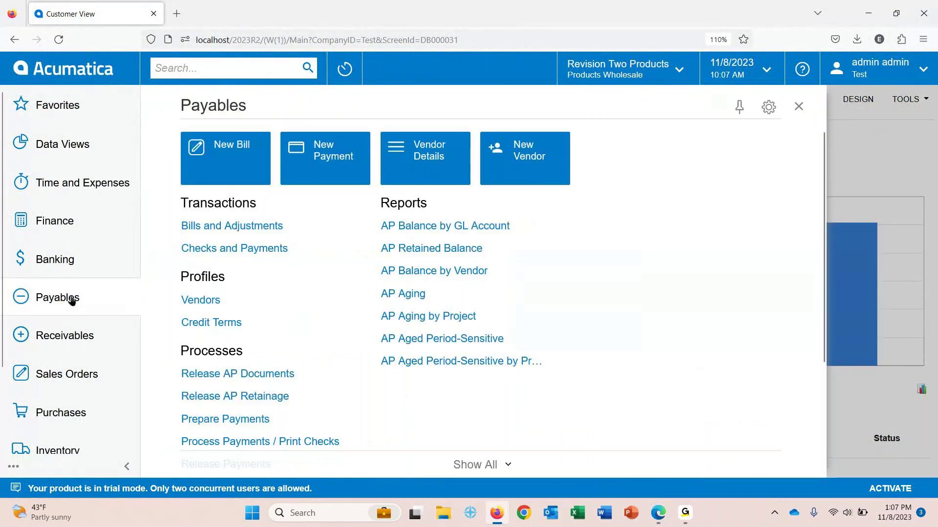
pyautogui.click(493, 464)
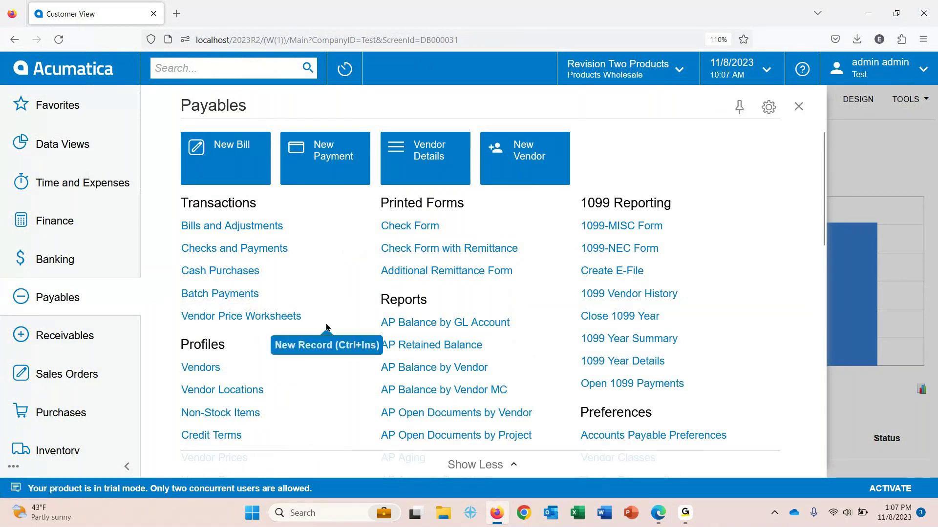
pyautogui.scroll(-3, 576, 383)
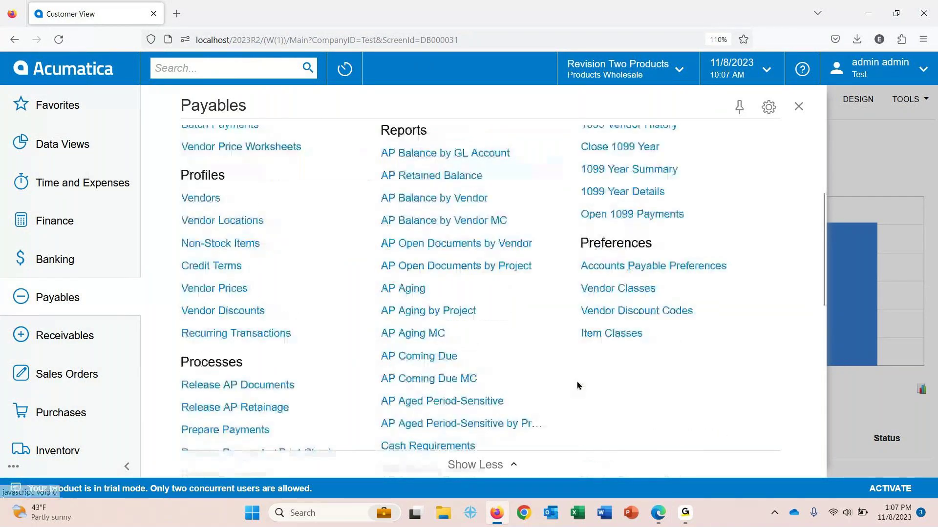
pyautogui.scroll(-2, 577, 385)
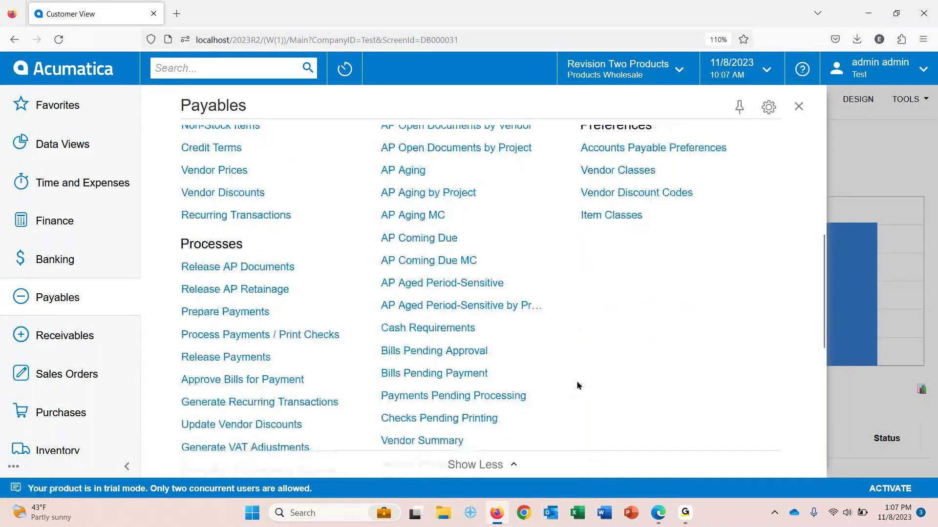
pyautogui.click(276, 363)
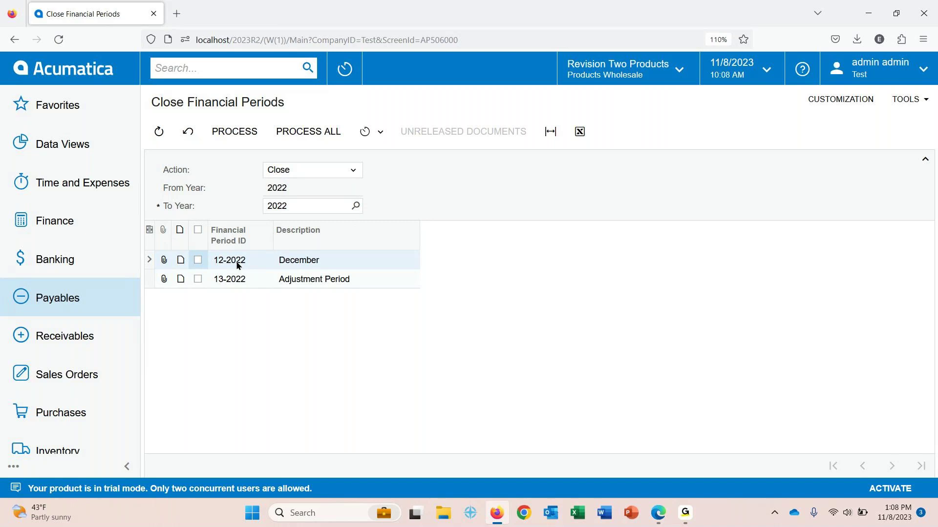
# Select the December period 12-2022 and open its Unreleased AP Documents report.
pyautogui.click(197, 259)
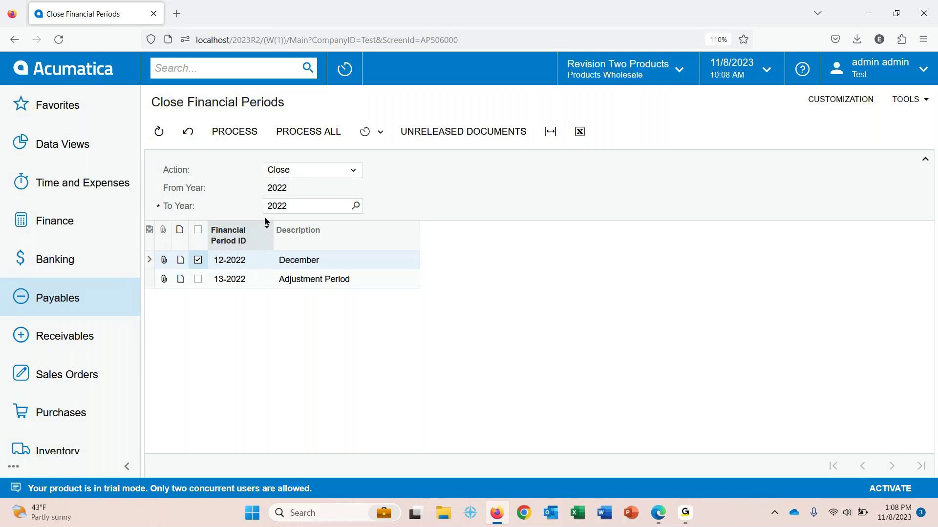
pyautogui.click(468, 133)
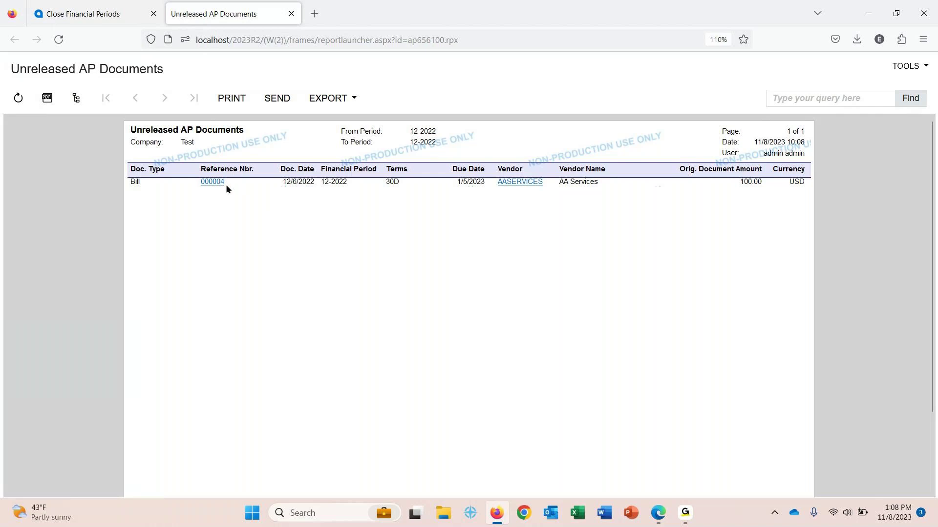
pyautogui.hotkey('ctrl', '+')
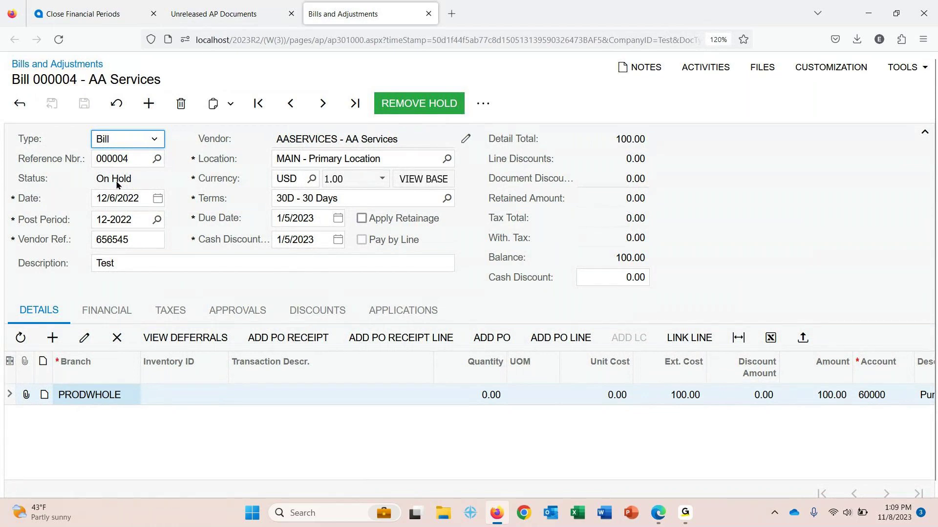
# Delete the on-hold AA Services bill dated 12/6/2022.
pyautogui.click(157, 266)
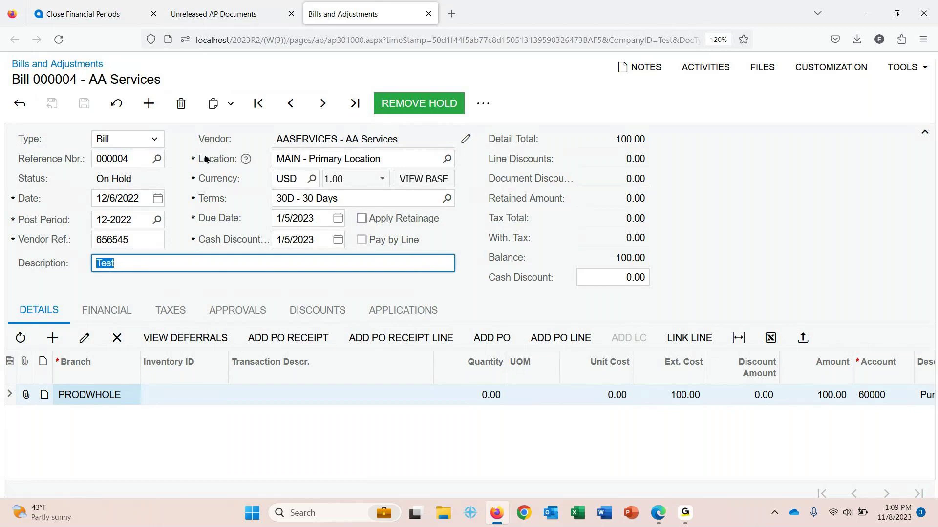
pyautogui.click(181, 103)
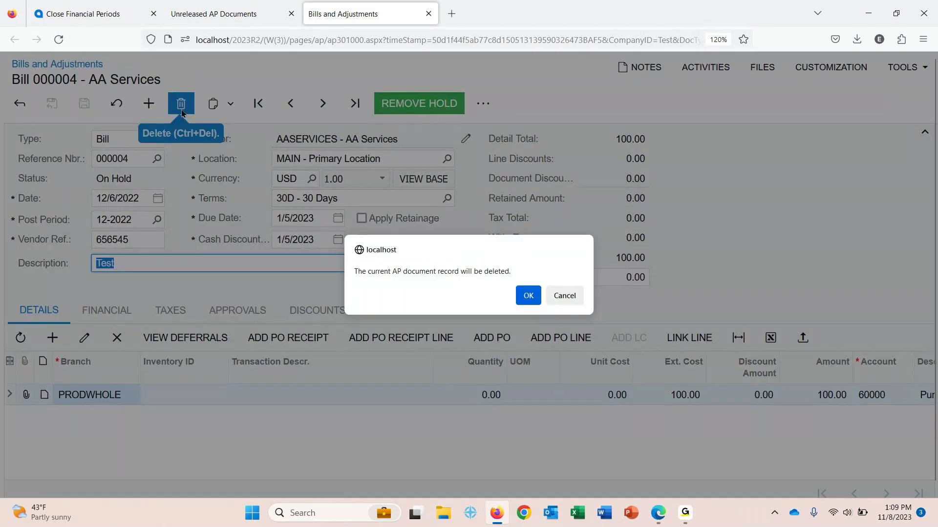
pyautogui.click(524, 296)
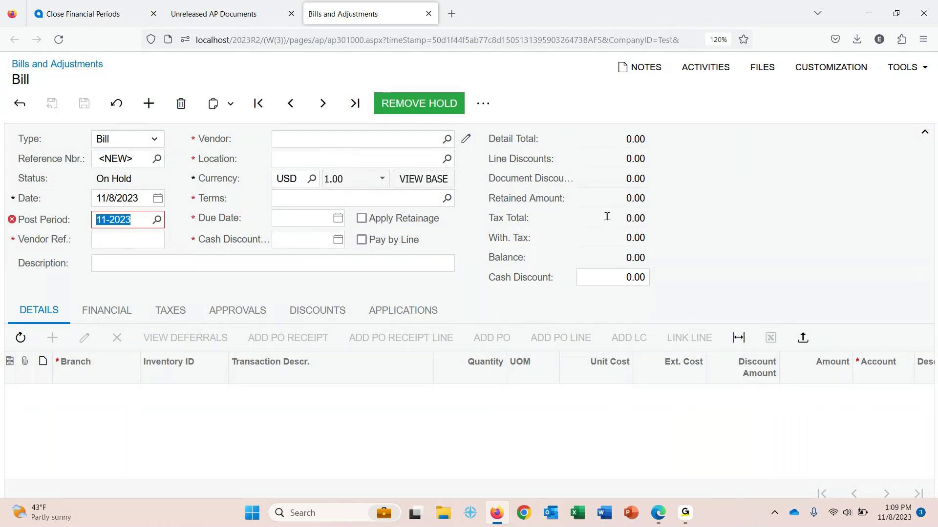
# Recheck the payables period 12-2022 for unreleased documents and read the multicurrency vendor revaluation instructions in PowerPoint.
pyautogui.click(106, 20)
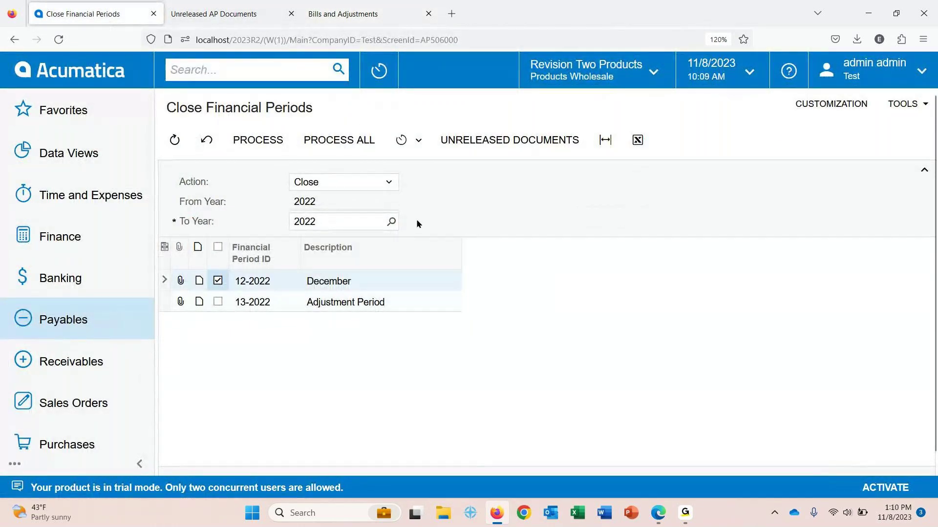
pyautogui.click(521, 143)
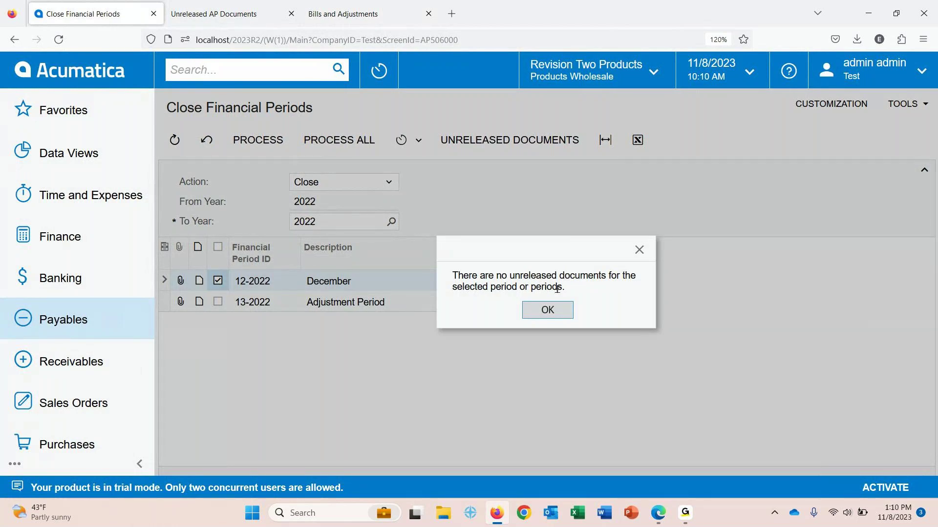
pyautogui.hotkey('alt', 'Tab')
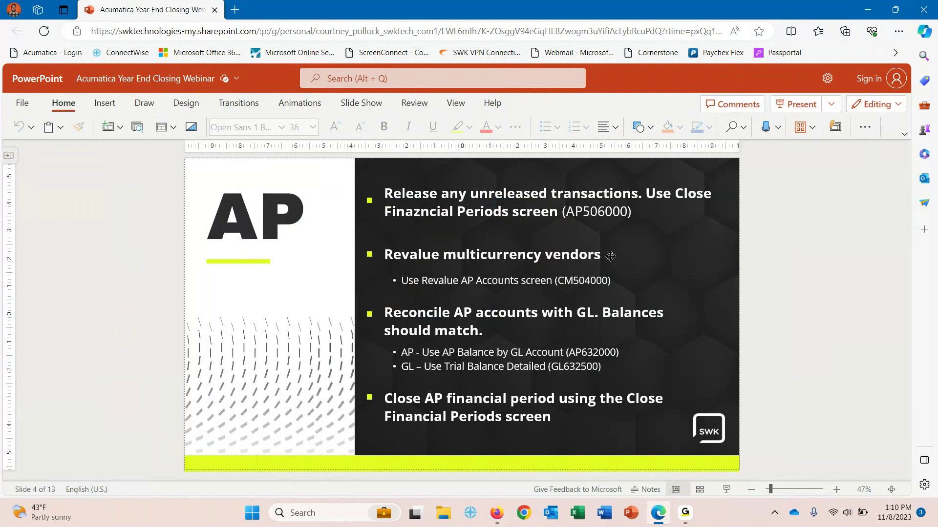
pyautogui.click(471, 281)
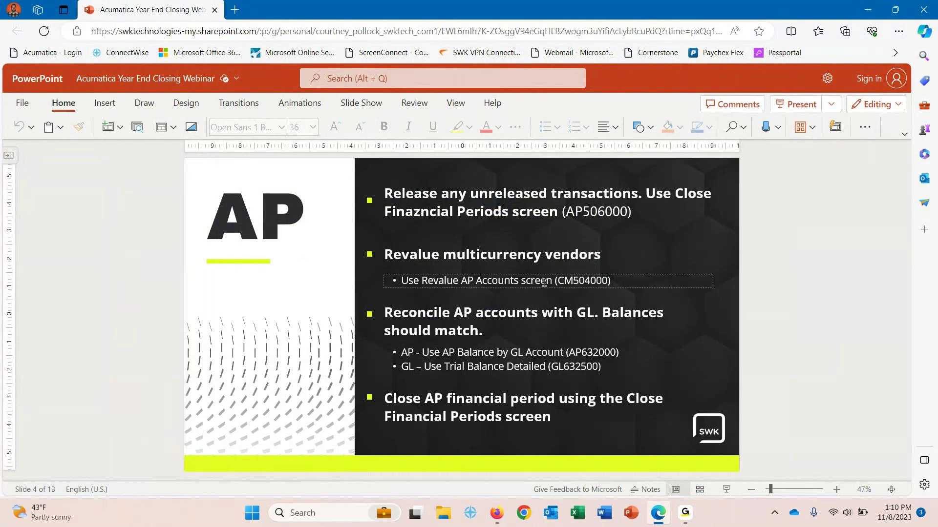
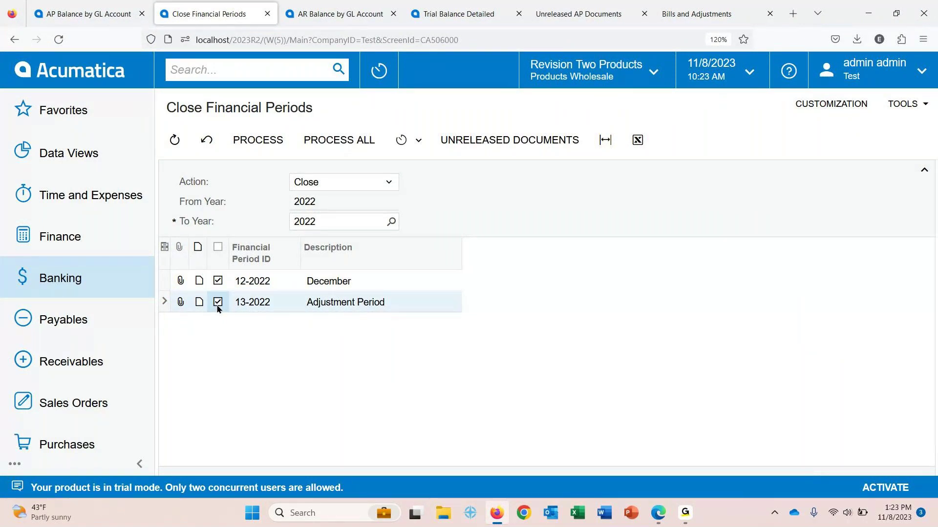
# Close the selected banking periods 12-2022 and 13-2022 and dismiss the processing summary.
pyautogui.click(261, 144)
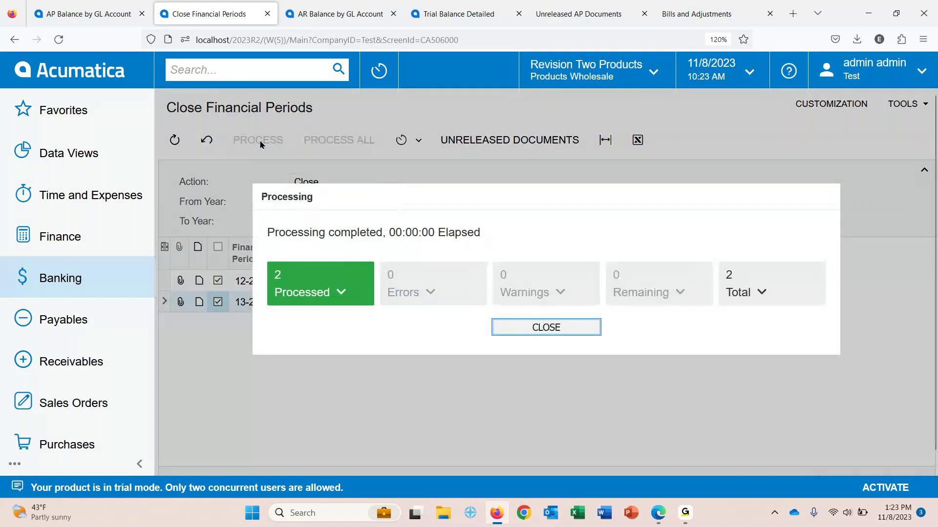
pyautogui.click(566, 327)
# Switch to PowerPoint, read the Inventory closing checklist on the following slide and return to Acumatica.
pyautogui.hotkey('alt', 'Tab')
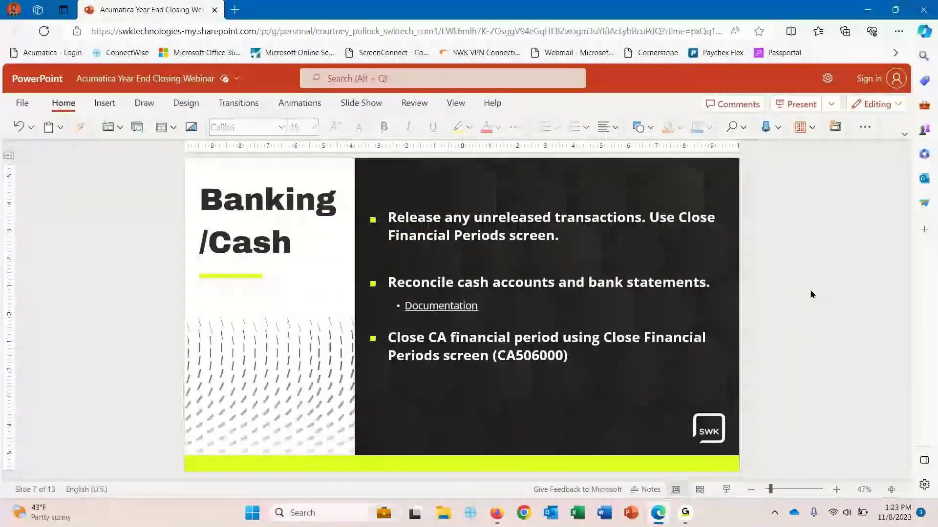
pyautogui.press('pagedown')
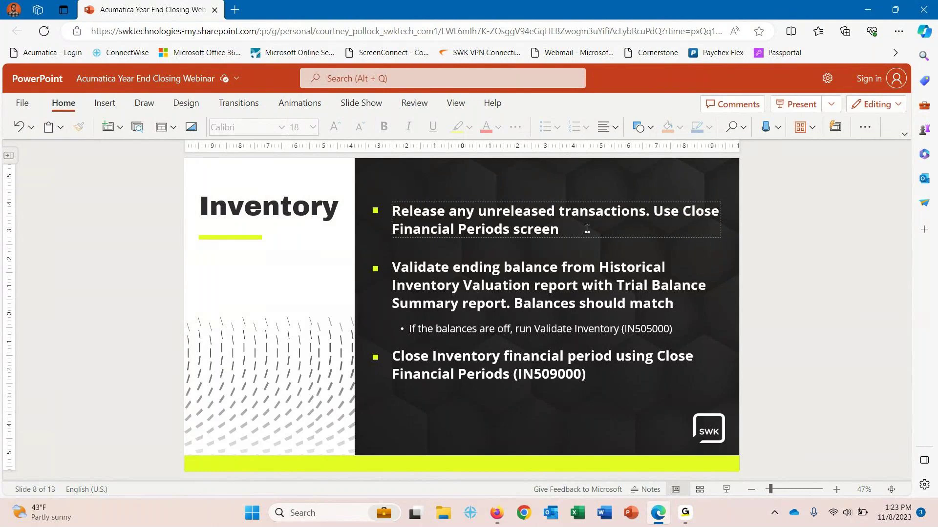
pyautogui.hotkey('alt', 'Tab')
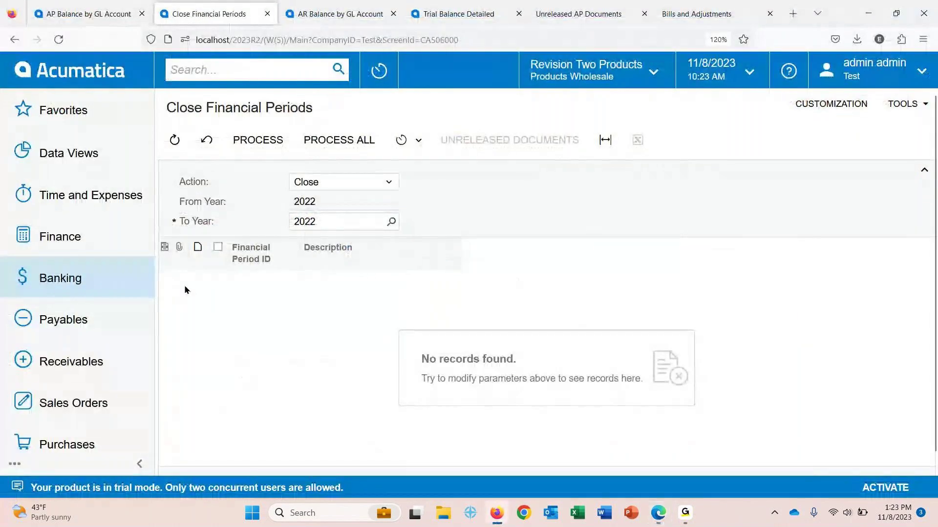
# Open the Close Financial Periods screen for Inventory.
pyautogui.scroll(-2, 142, 295)
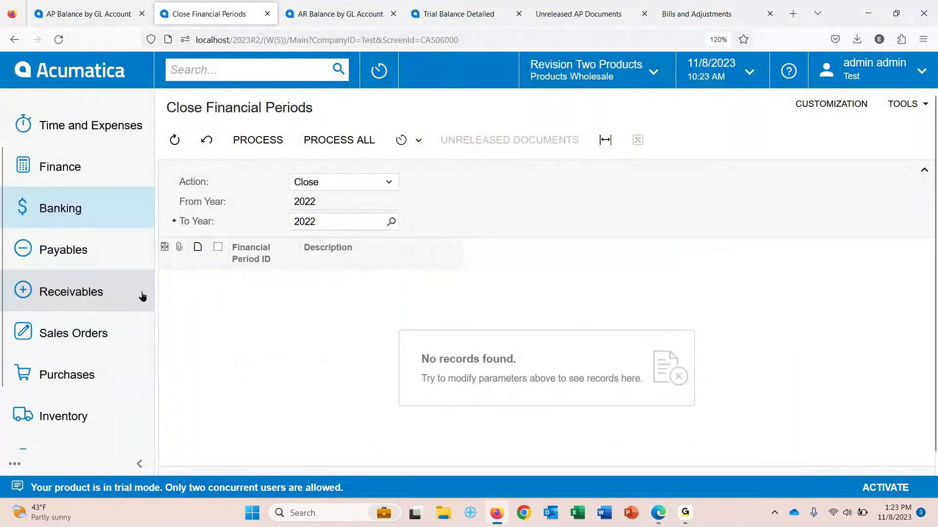
pyautogui.click(80, 423)
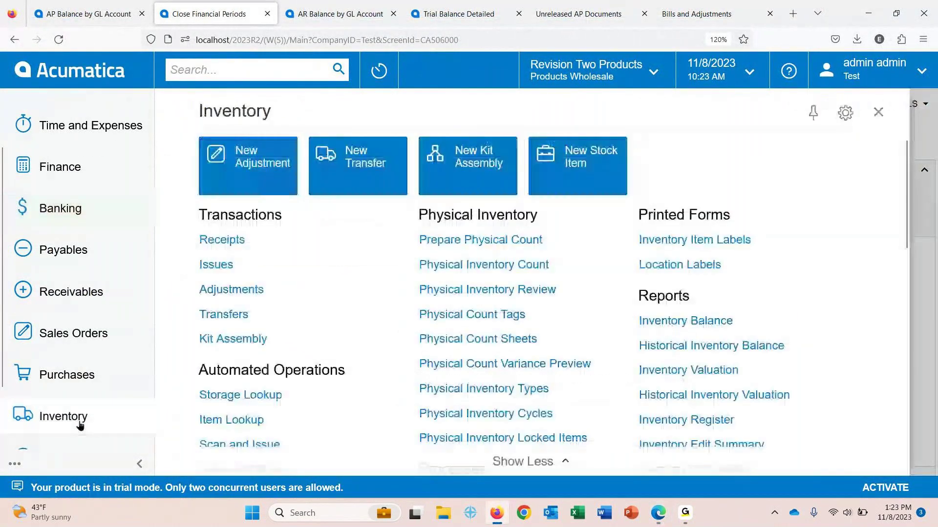
pyautogui.scroll(-5, 306, 324)
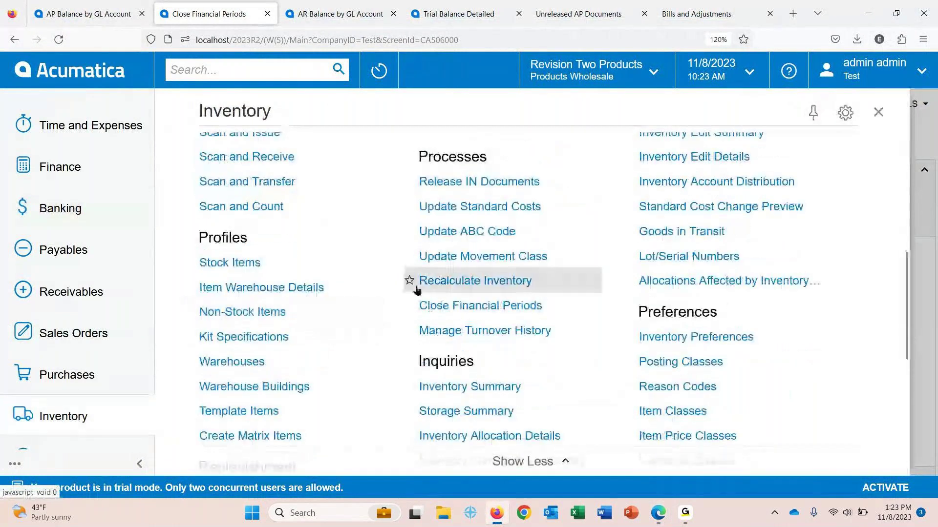
pyautogui.click(467, 307)
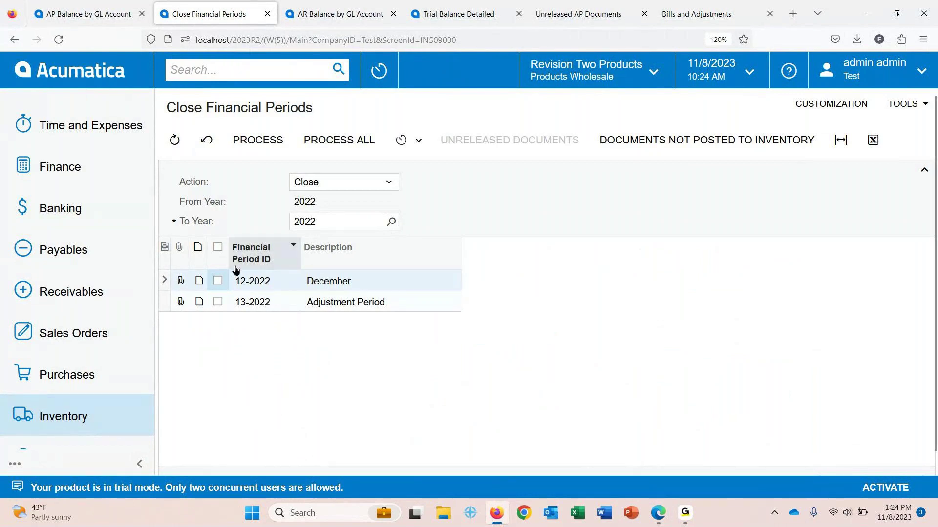
# Check inventory period 12-2022 for unreleased documents and for documents not posted to inventory, closing the report window.
pyautogui.click(217, 280)
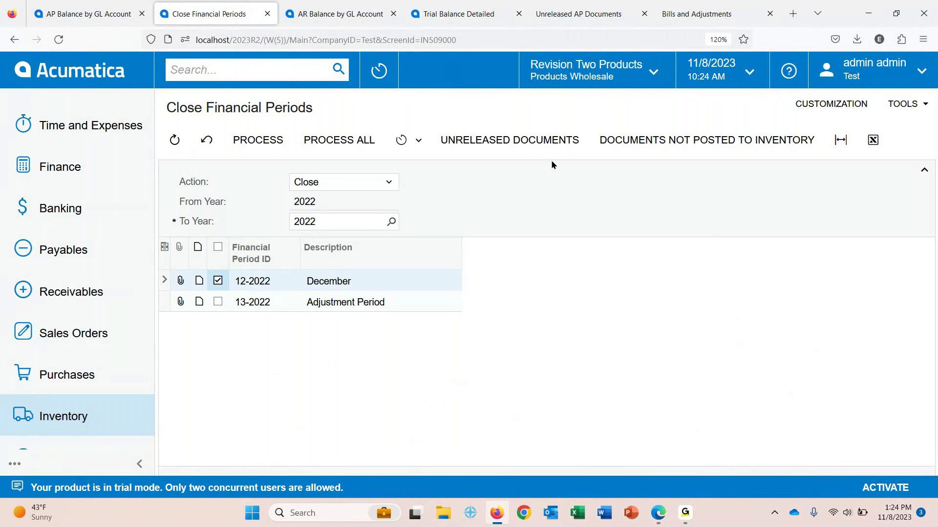
pyautogui.click(541, 147)
pyautogui.click(761, 155)
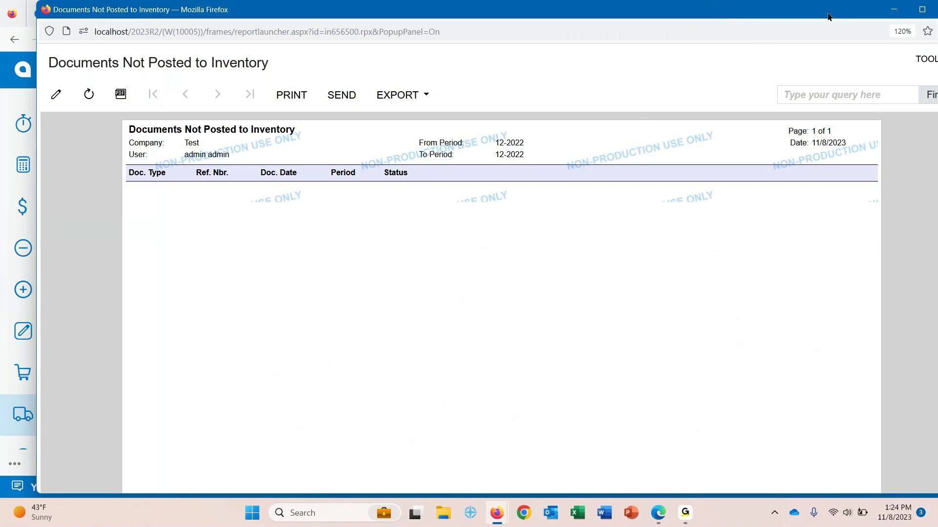
pyautogui.moveTo(827, 16); pyautogui.dragTo(808, 42)
pyautogui.click(927, 39)
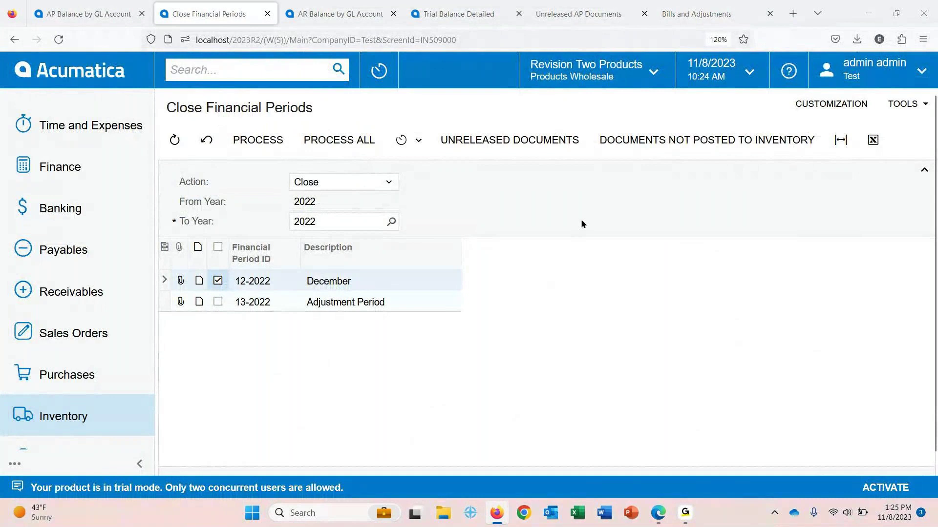
# Consult the Inventory checklist in PowerPoint, return to Acumatica and open the Historical Inventory Valuation report.
pyautogui.hotkey('alt', 'Tab')
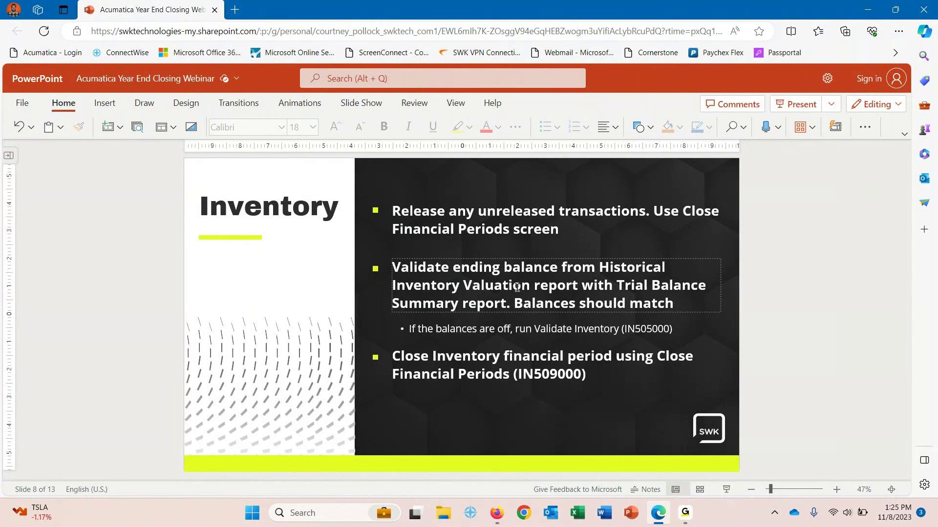
pyautogui.hotkey('alt', 'Tab')
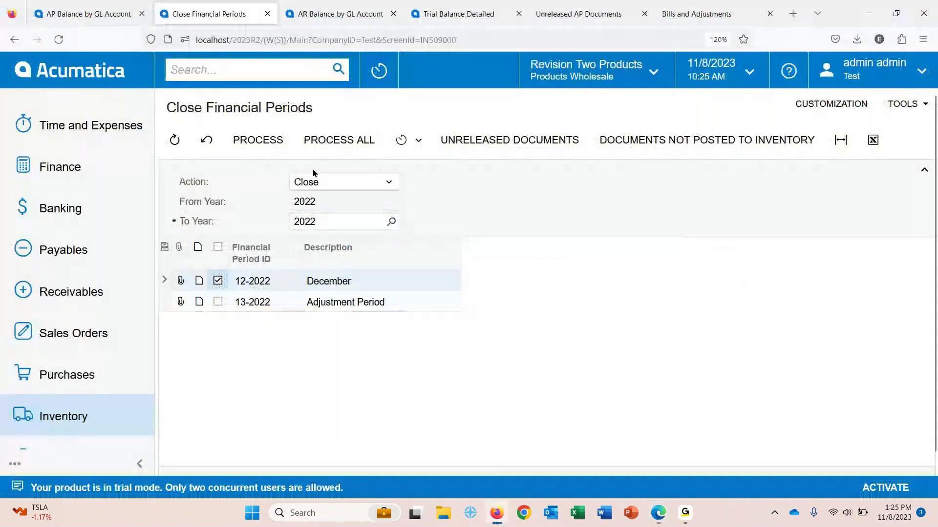
pyautogui.hotkey('ctrl', 'Tab')
pyautogui.click(257, 71)
pyautogui.write('histo')
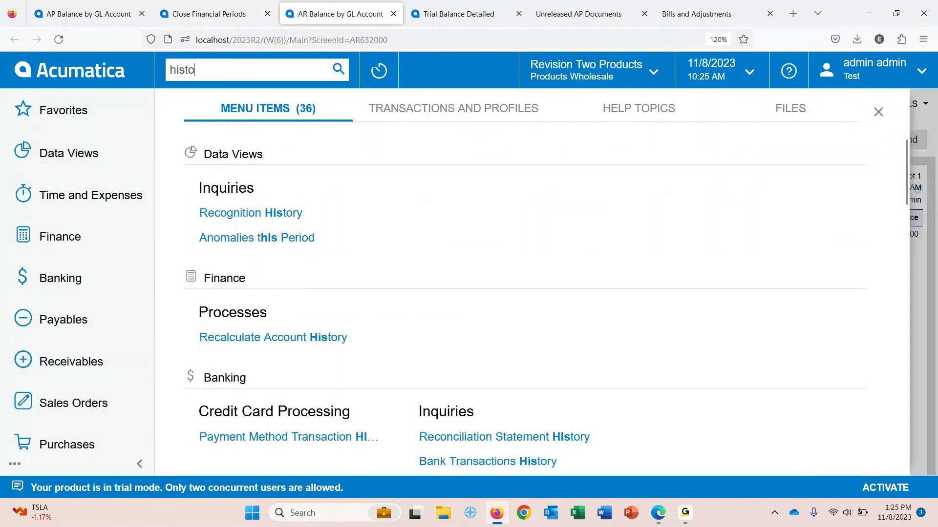
pyautogui.write('rical inventory va')
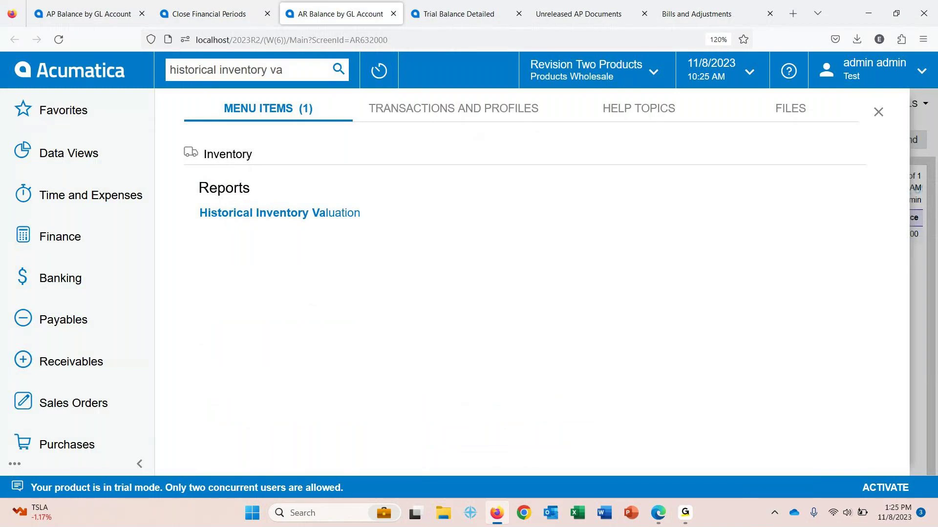
pyautogui.click(304, 215)
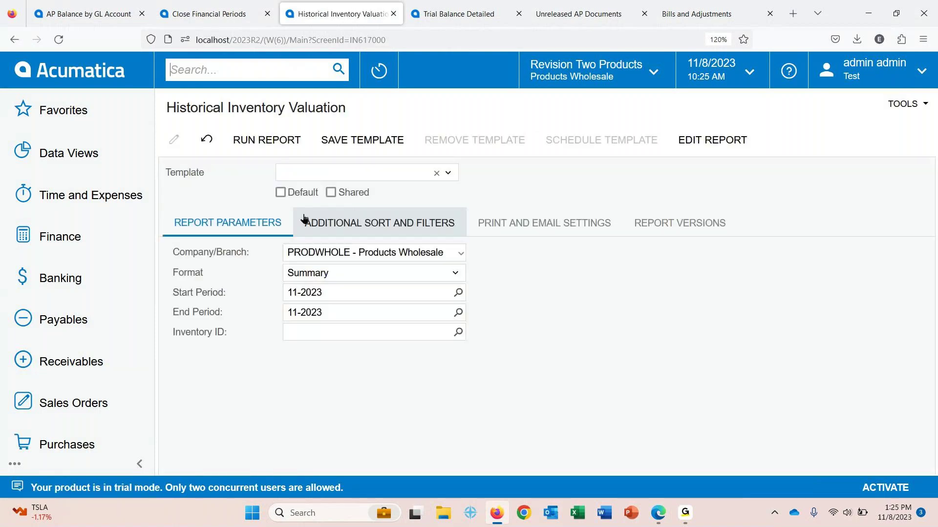
# Run the Historical Inventory Valuation report with start and end period 12-2023.
pyautogui.click(458, 292)
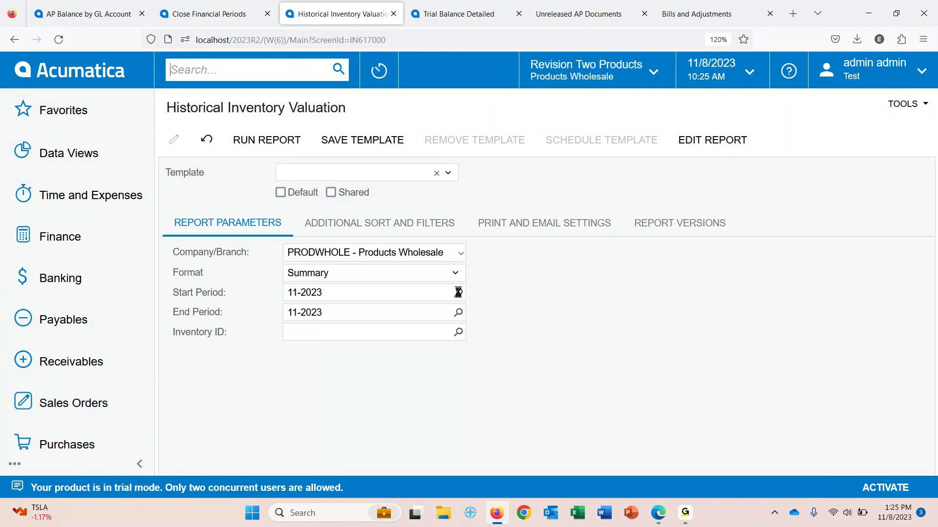
pyautogui.doubleClick(449, 221)
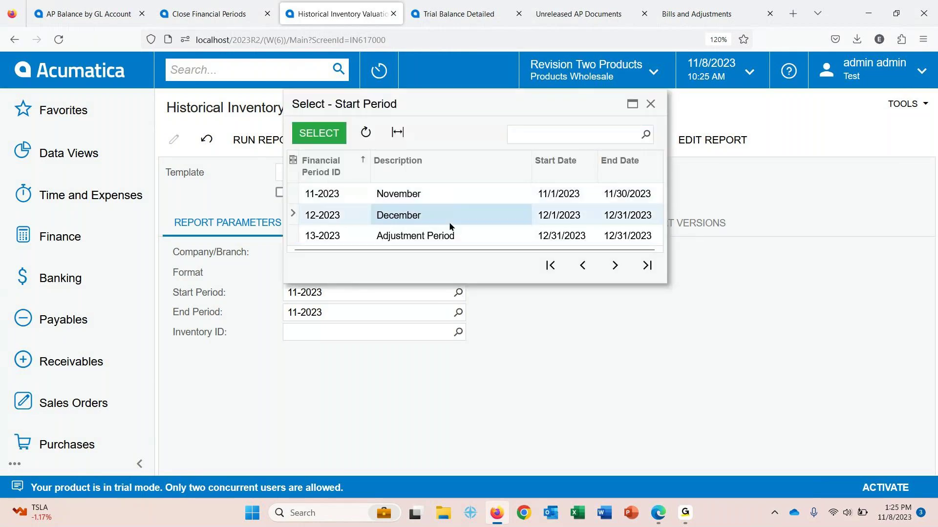
pyautogui.click(459, 314)
pyautogui.click(395, 220)
pyautogui.doubleClick(394, 220)
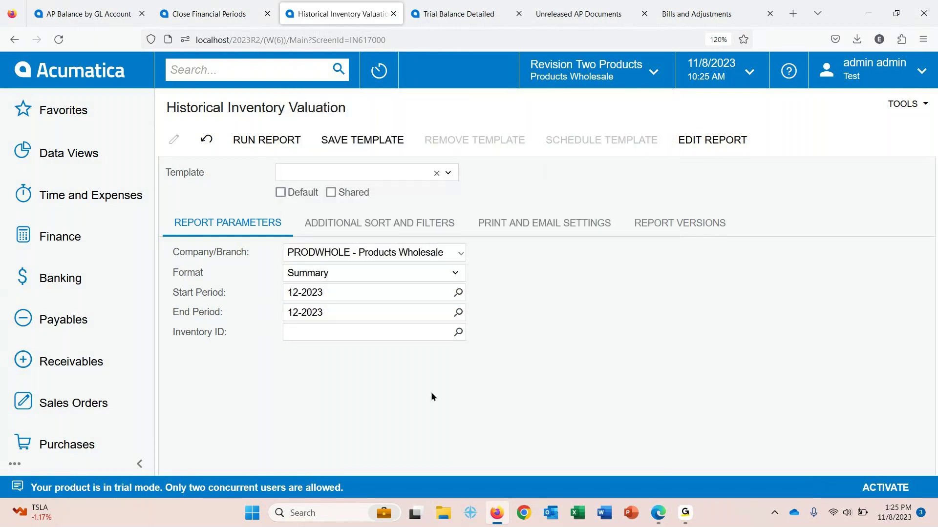
pyautogui.click(272, 146)
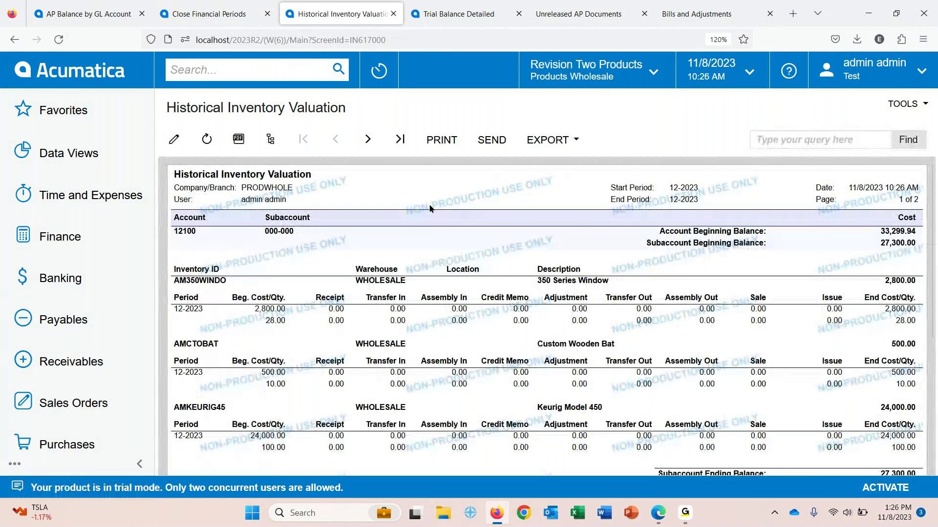
# Review the inventory valuation report through its last page and highlight the account ending balance.
pyautogui.scroll(-4, 425, 318)
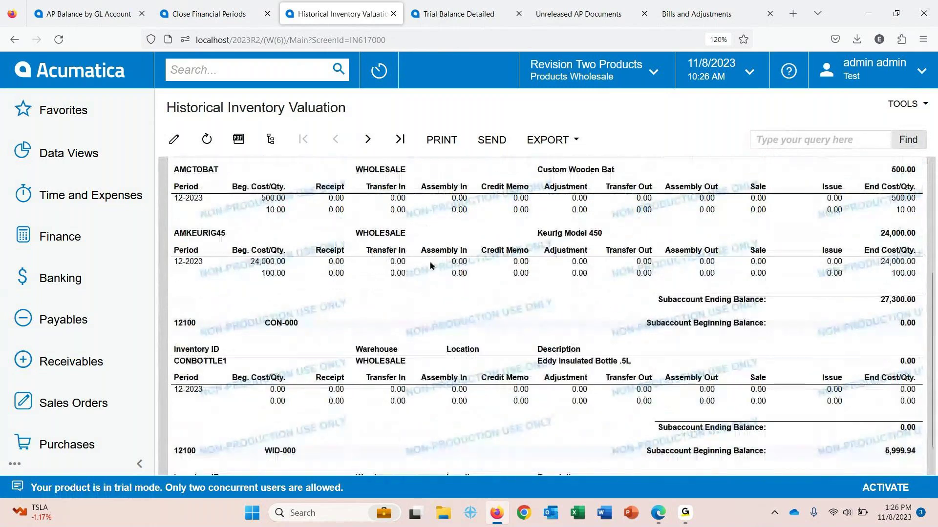
pyautogui.click(401, 143)
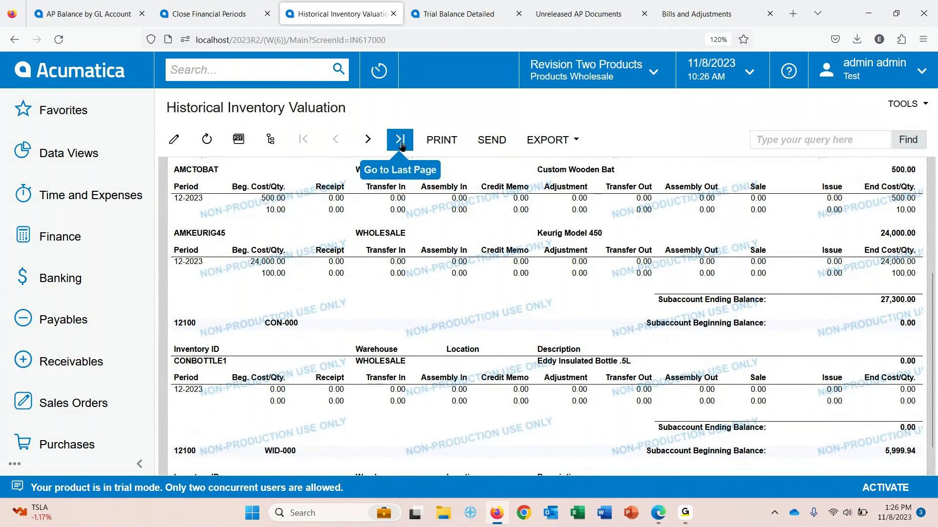
pyautogui.click(401, 146)
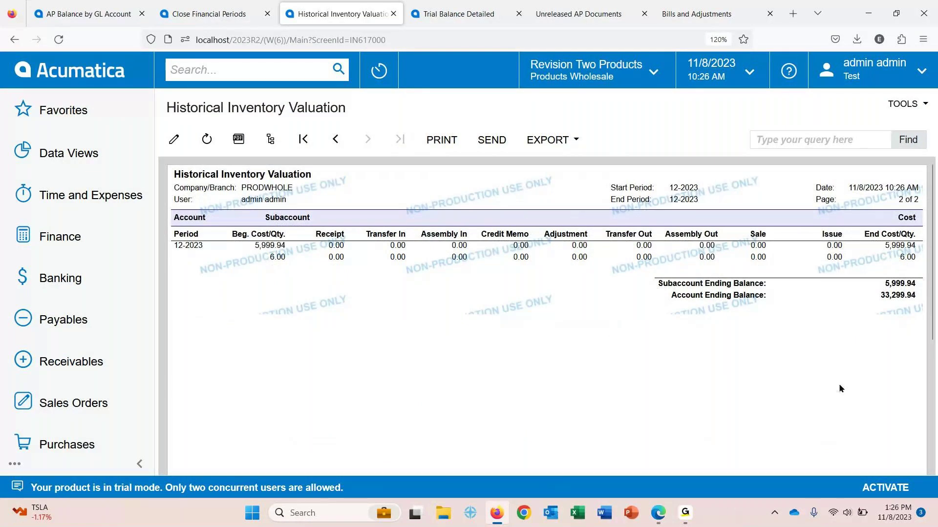
pyautogui.doubleClick(906, 297)
# Export the Trial Balance Detailed report to Excel and open the downloaded workbook in a maximized window.
pyautogui.click(464, 21)
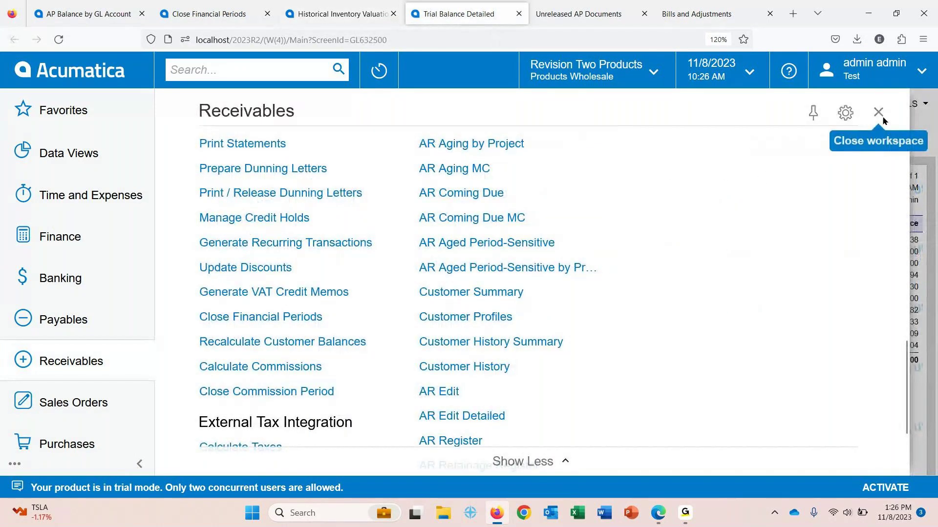
pyautogui.click(878, 115)
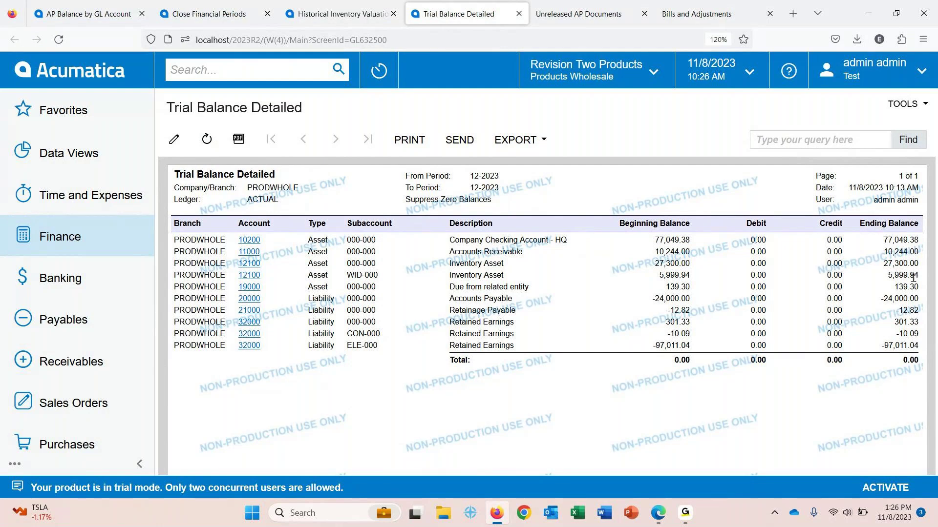
pyautogui.click(543, 149)
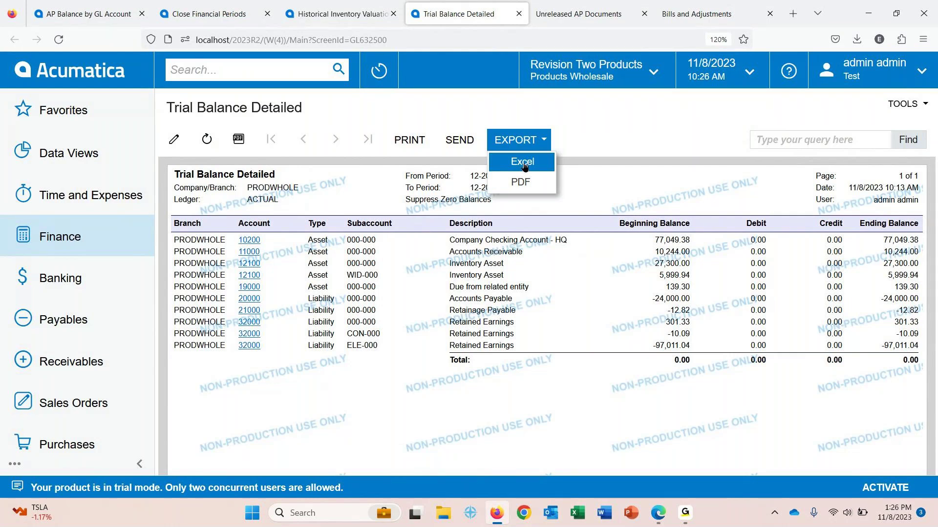
pyautogui.click(523, 163)
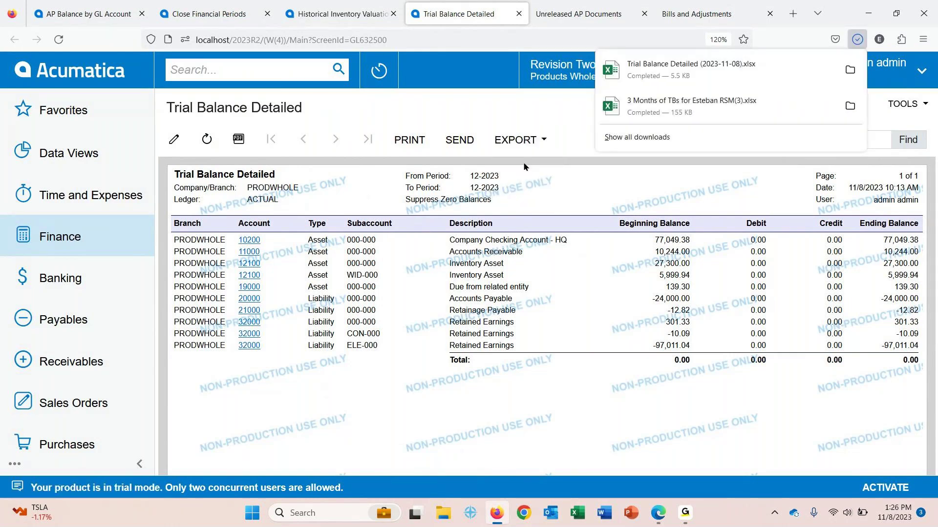
pyautogui.click(684, 77)
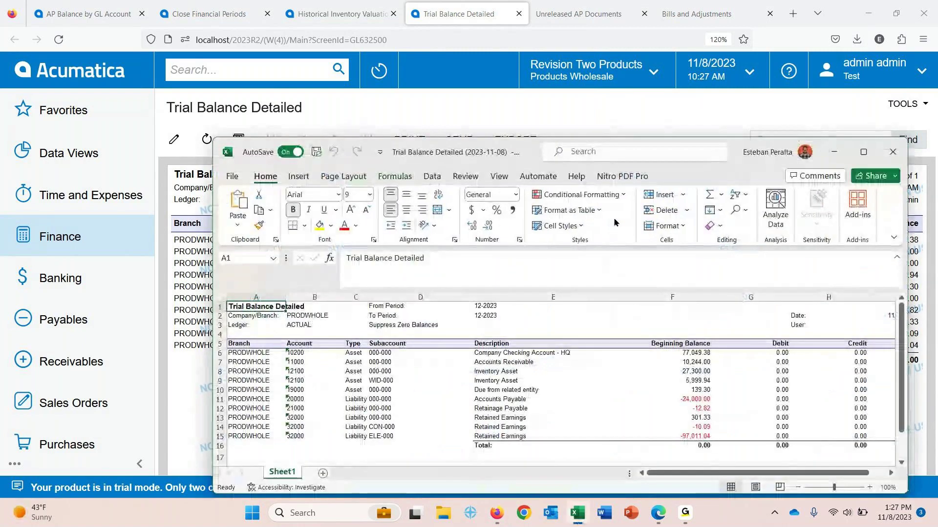
pyautogui.click(863, 152)
# Select both Inventory Asset ending balances in the workbook to check their sum, and switch to the Inventory slide in PowerPoint.
pyautogui.keyDown('ctrl'); pyautogui.scroll(2, 646, 213); pyautogui.keyUp('ctrl')
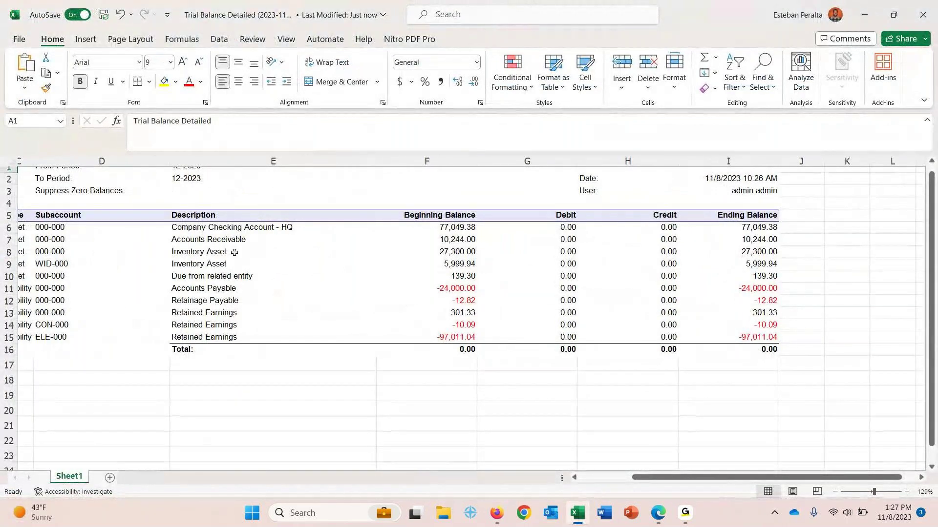
pyautogui.click(761, 251)
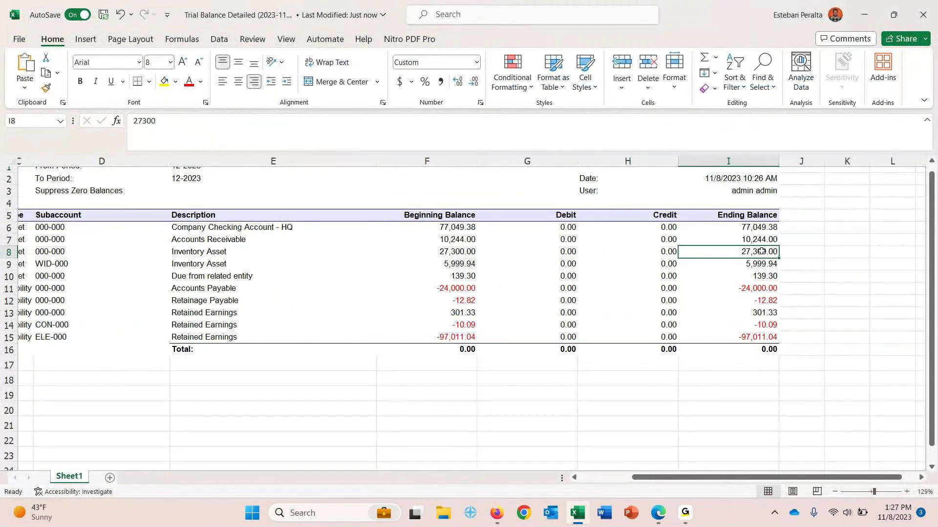
pyautogui.keyDown('ctrl'); pyautogui.click(764, 264); pyautogui.keyUp('ctrl')
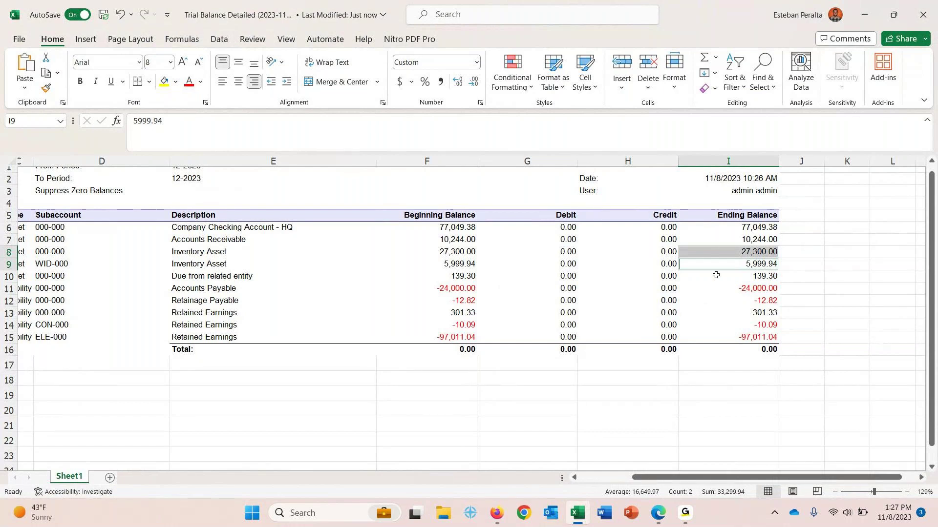
pyautogui.hotkey('alt', 'Tab')
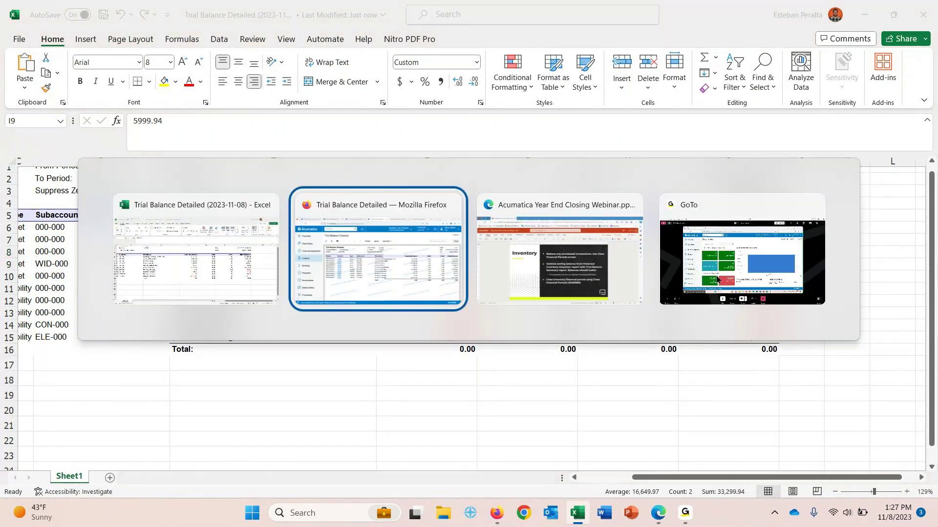
pyautogui.click(594, 293)
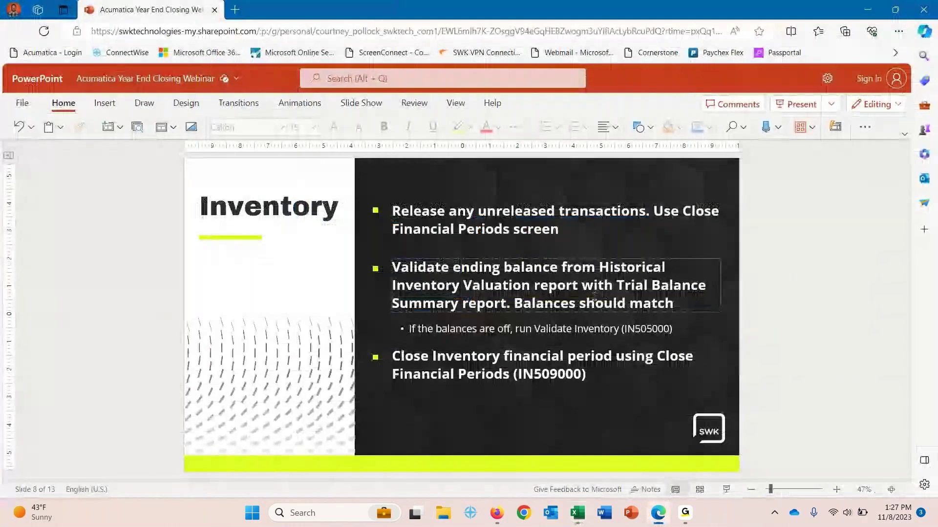
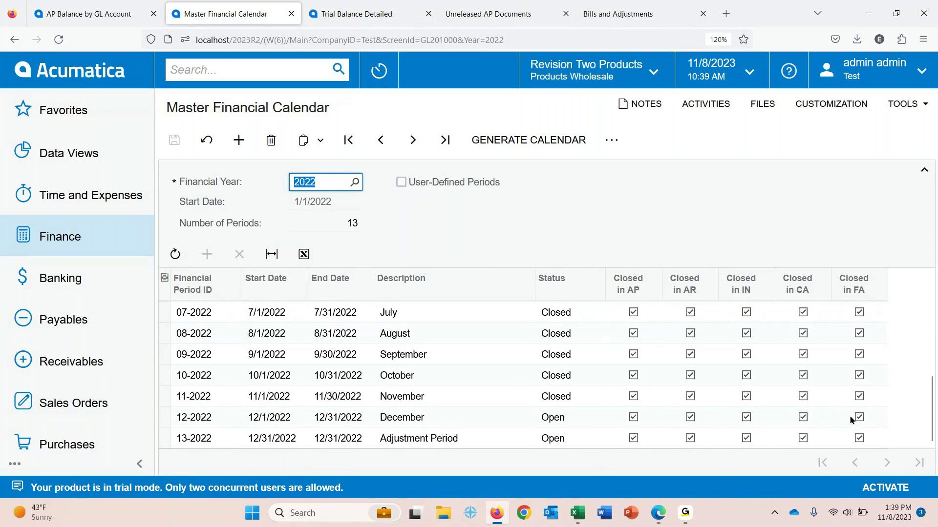
# Check the general ledger status of periods 12-2022 and 13-2022 in the Master Financial Calendar.
pyautogui.click(552, 420)
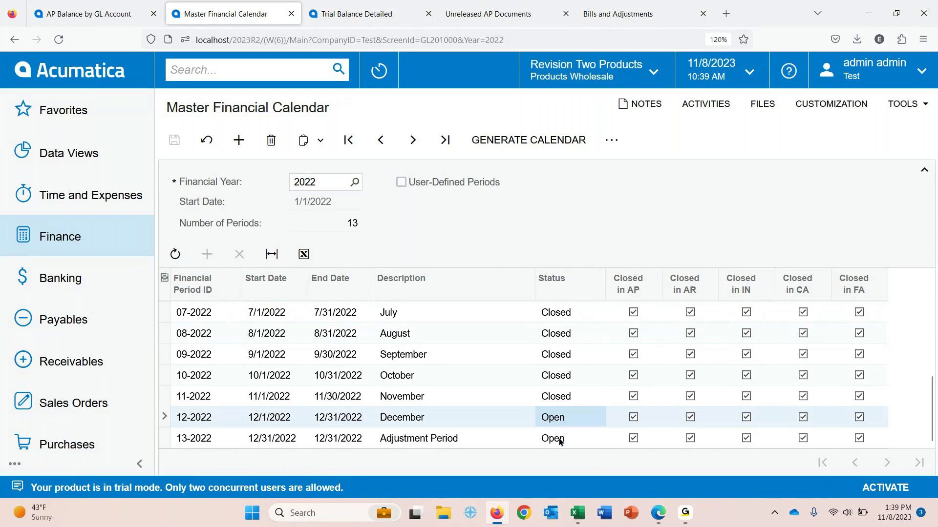
pyautogui.click(561, 441)
pyautogui.click(564, 425)
# Mark the Close Periods action as a favorite on the Master Financial Calendar screen.
pyautogui.click(611, 141)
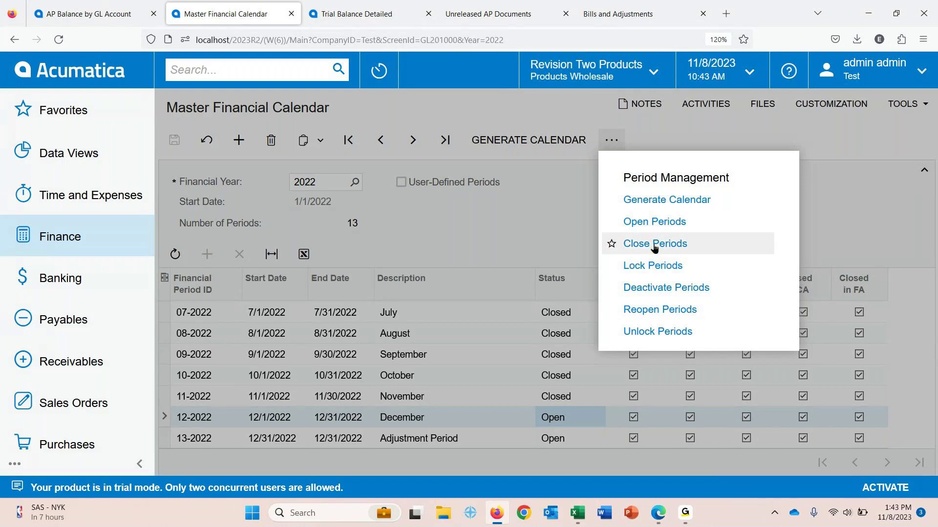
pyautogui.click(612, 244)
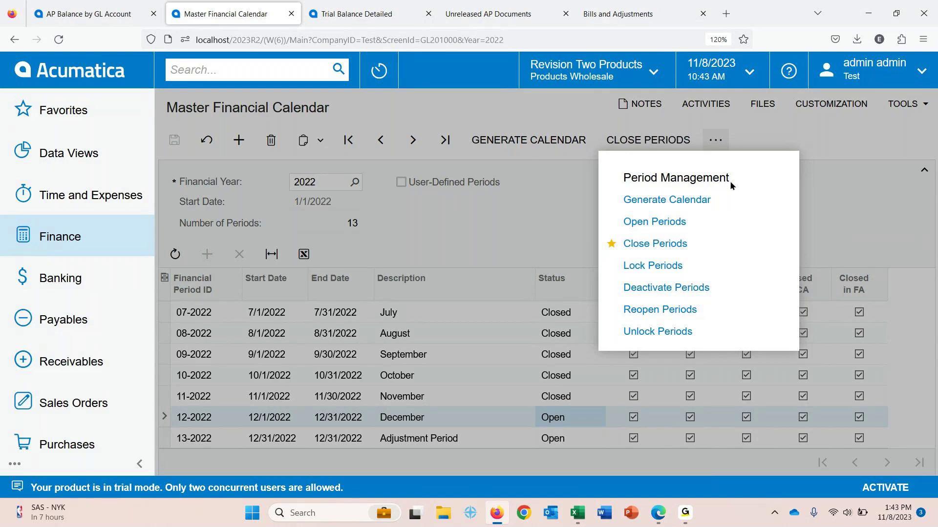
pyautogui.click(553, 234)
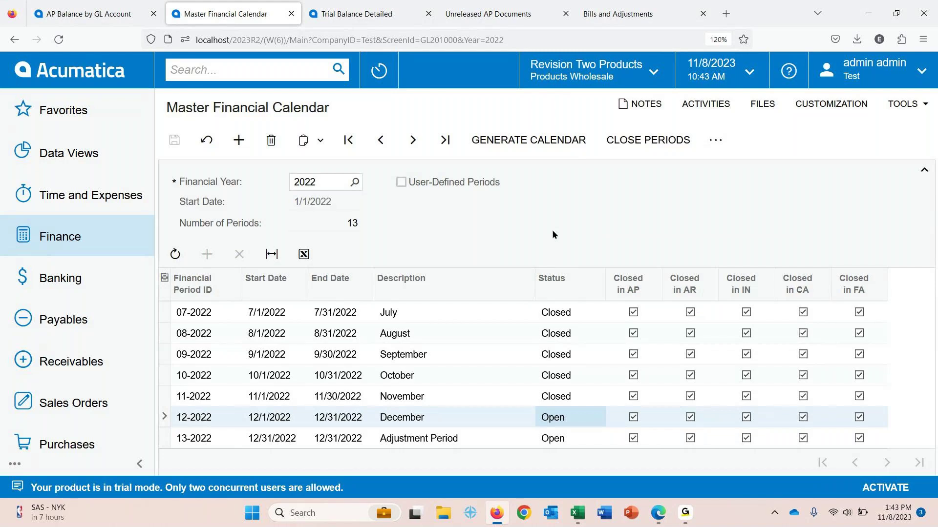
# Close general ledger periods 12-2022 and 13-2022 and dismiss the processing summary.
pyautogui.click(656, 142)
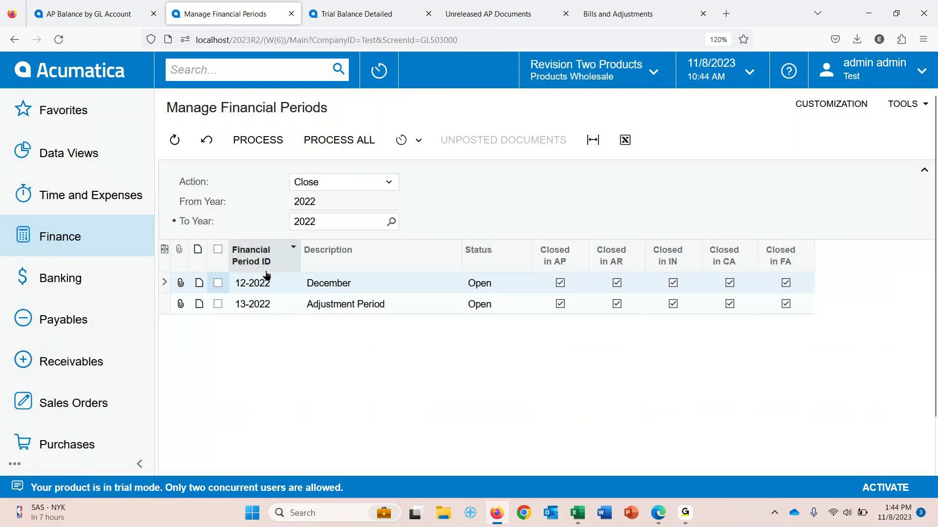
pyautogui.click(218, 284)
pyautogui.click(218, 304)
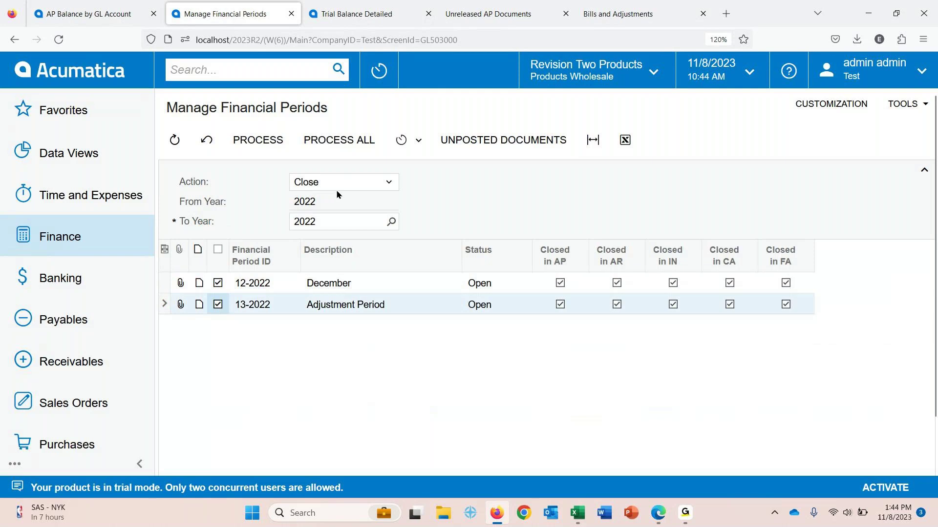
pyautogui.click(266, 148)
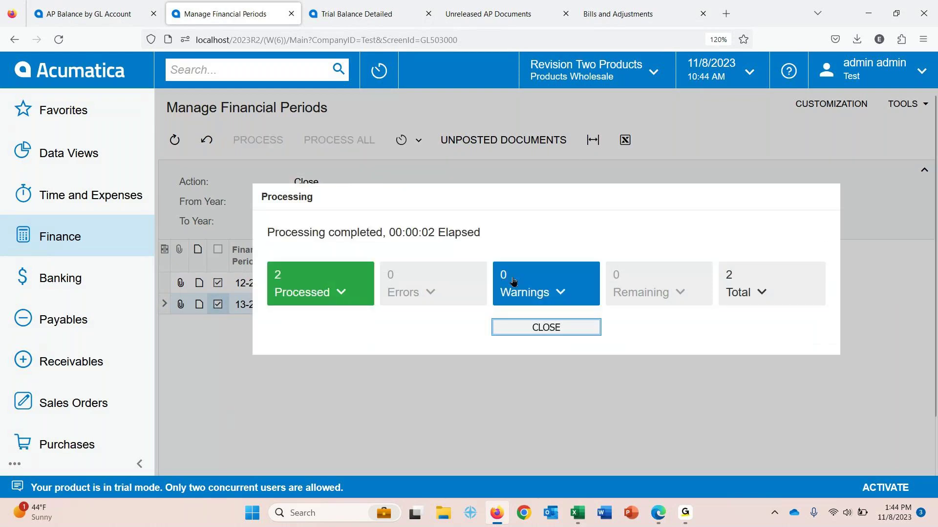
pyautogui.click(545, 328)
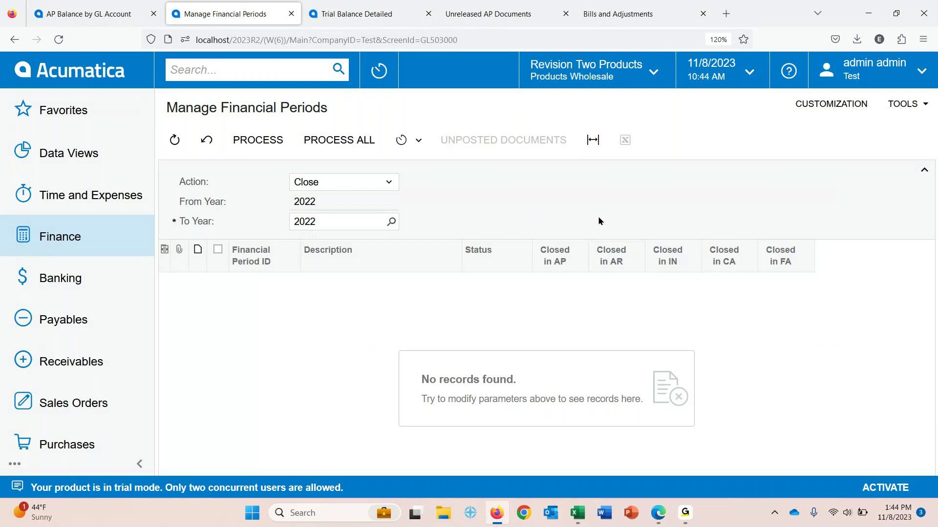
# Switch to PowerPoint and advance from the GL slide to the Helpful Tips slide.
pyautogui.hotkey('alt', 'Tab')
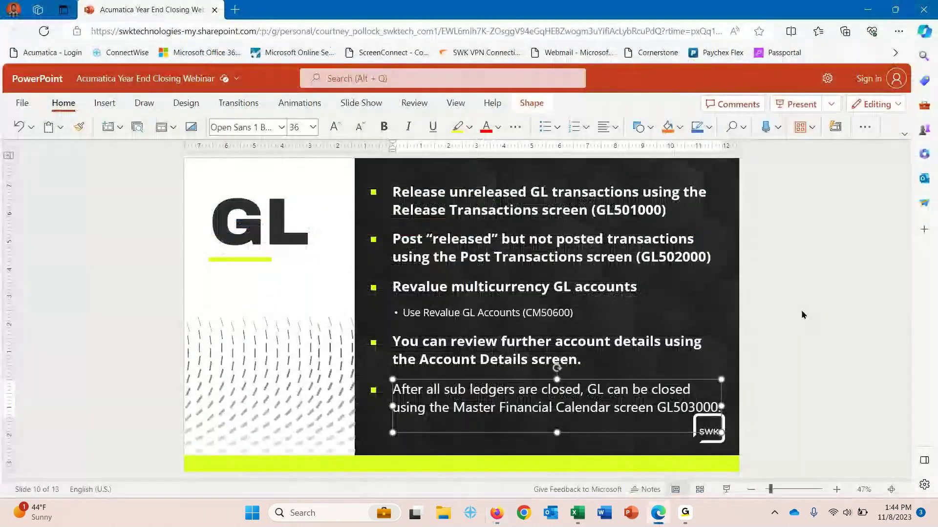
pyautogui.press('pagedown')
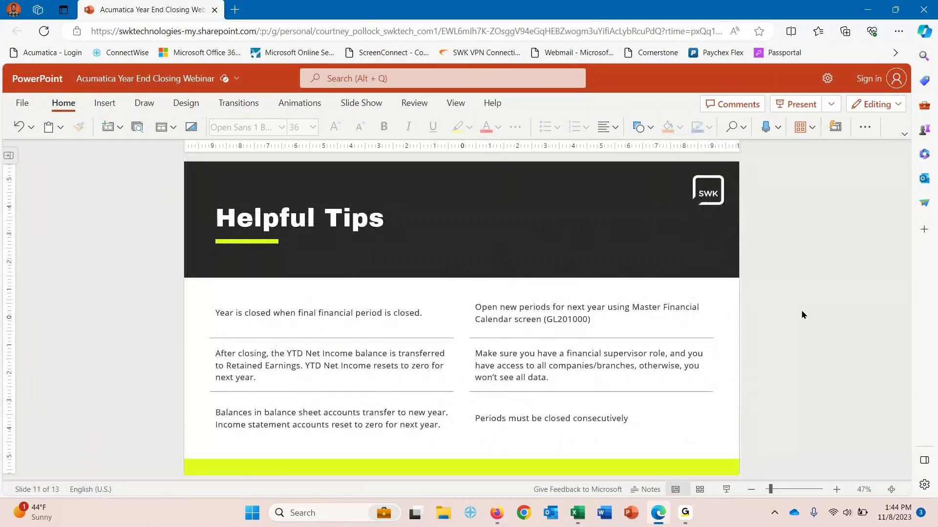